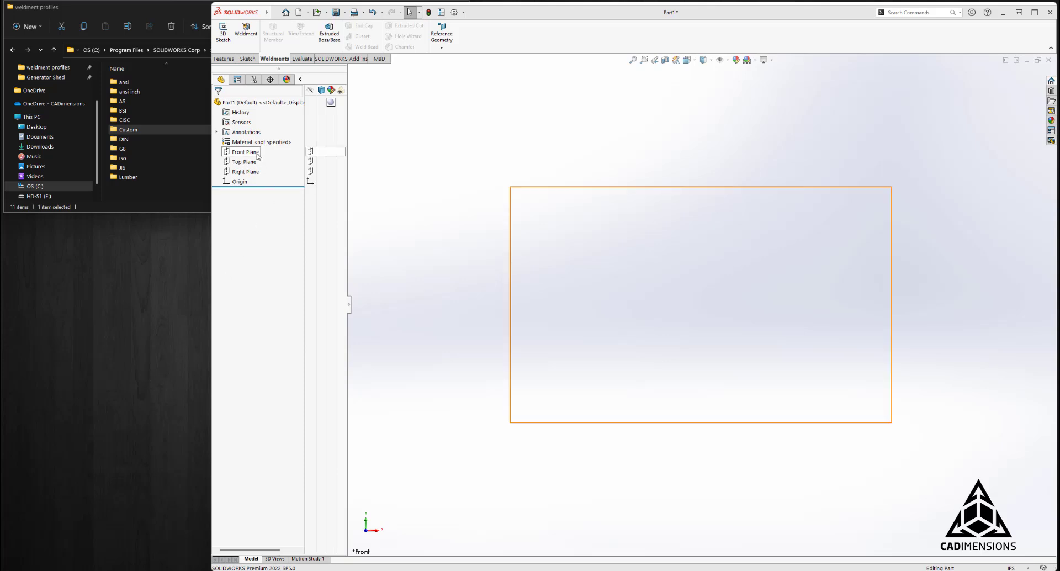
# Step: Sketch a 1.5 x 3.5 center rectangle at the origin on the Front Plane
pyautogui.rightClick(257, 156)
pyautogui.click(263, 152)
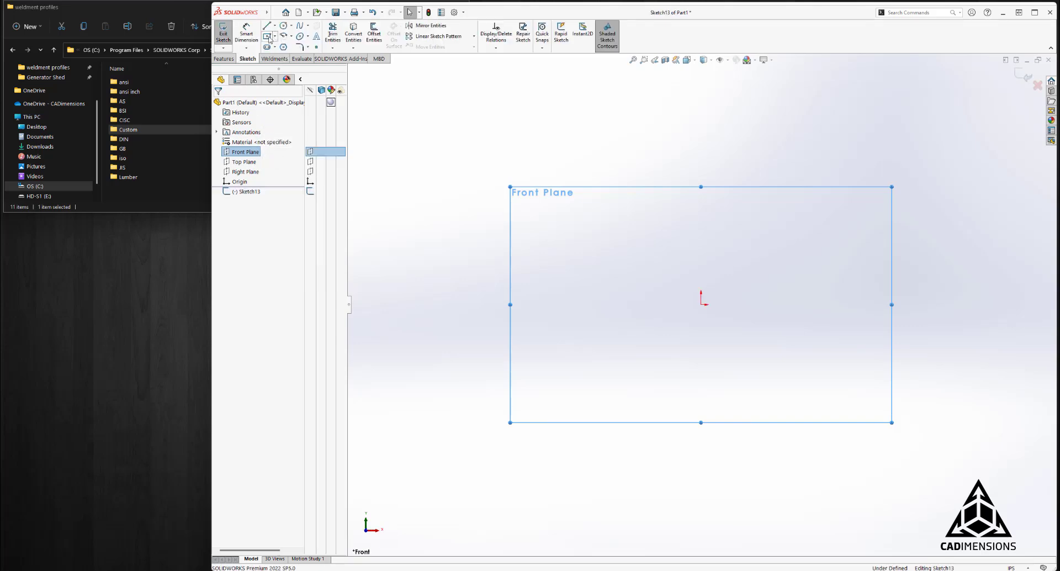
pyautogui.click(266, 36)
pyautogui.click(702, 304)
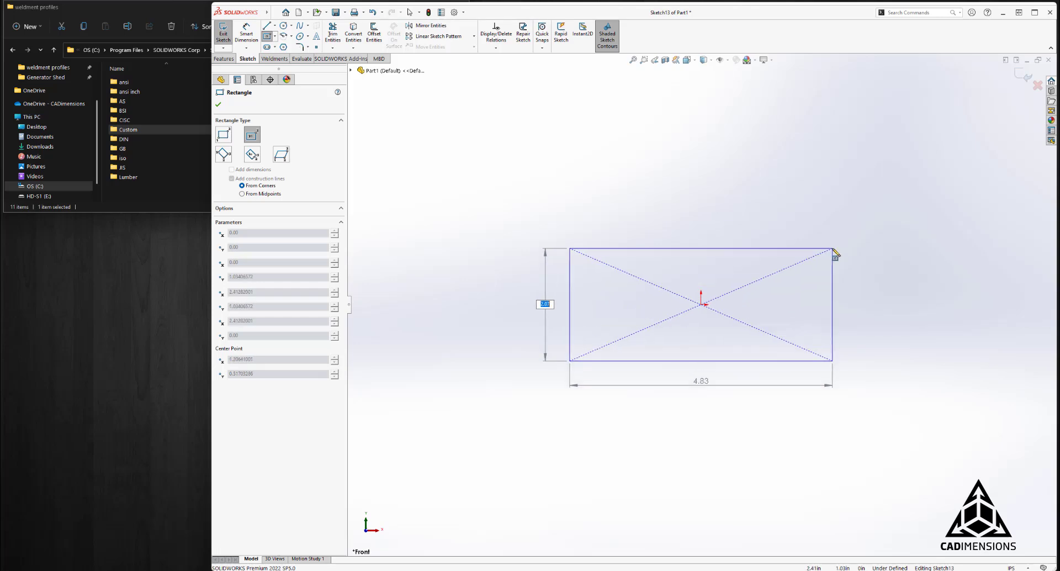
pyautogui.write('1.5')
pyautogui.press('Tab')
pyautogui.write('3.5')
pyautogui.press('Return')
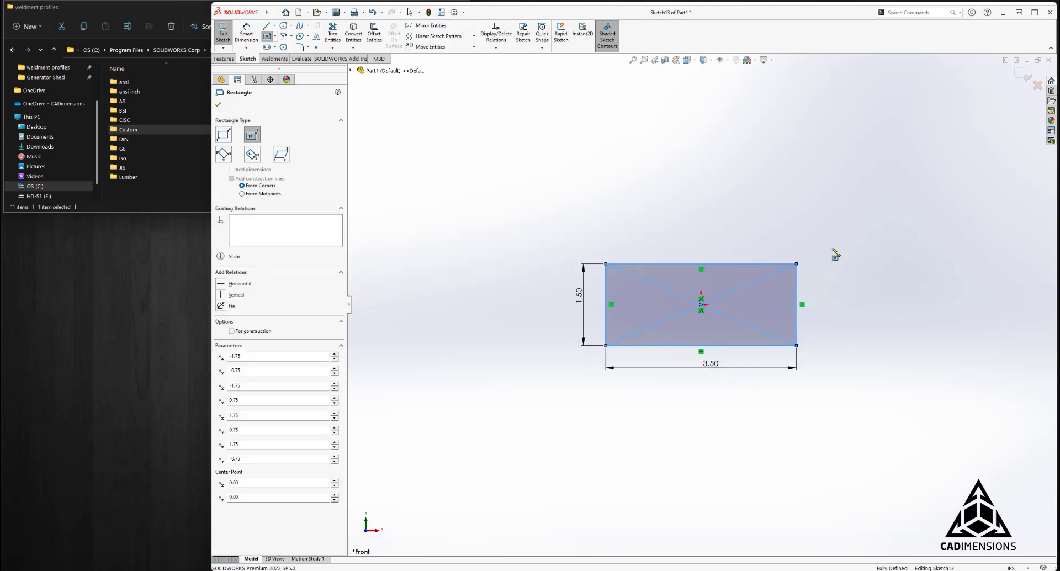
# Step: Add horizontal and vertical centerlines through the rectangle's edge midpoints
pyautogui.click(275, 26)
pyautogui.click(276, 47)
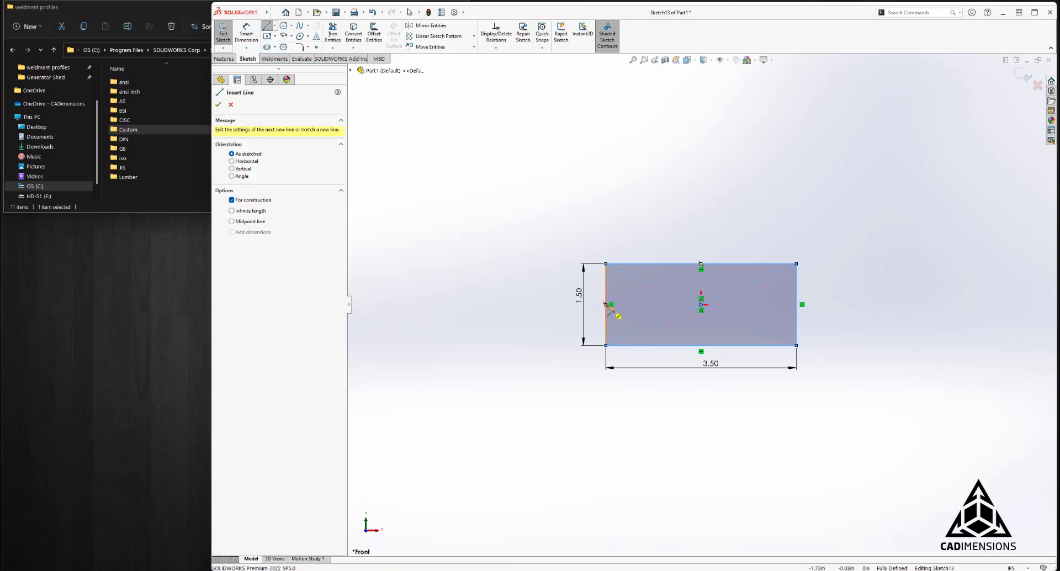
pyautogui.click(606, 304)
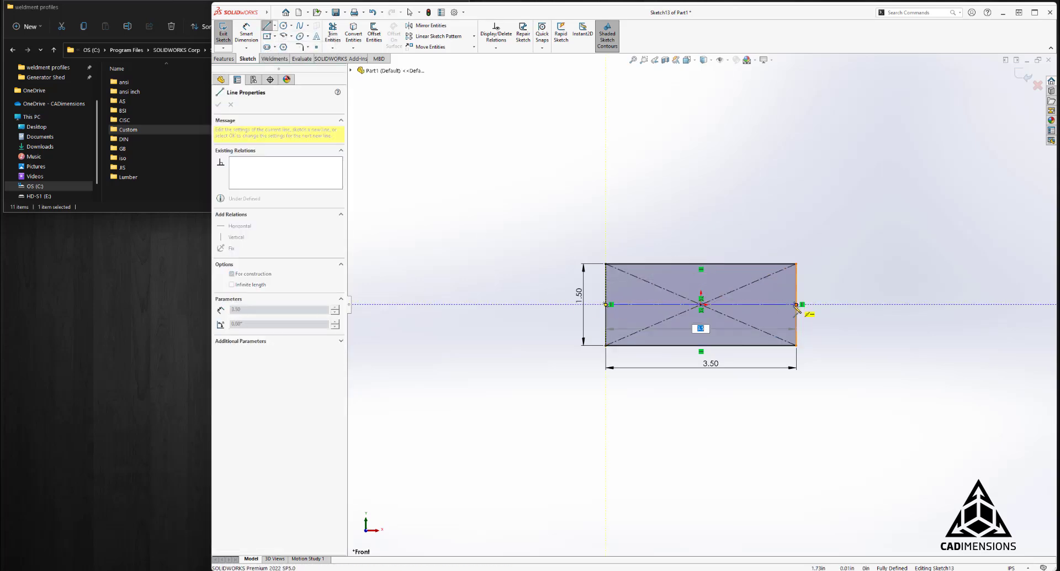
pyautogui.doubleClick(796, 304)
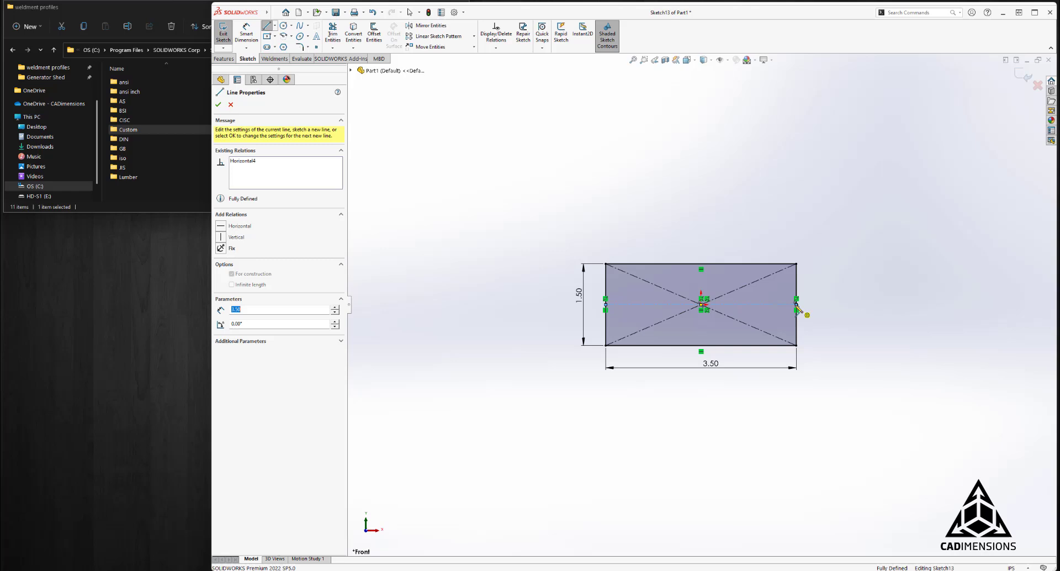
pyautogui.click(701, 264)
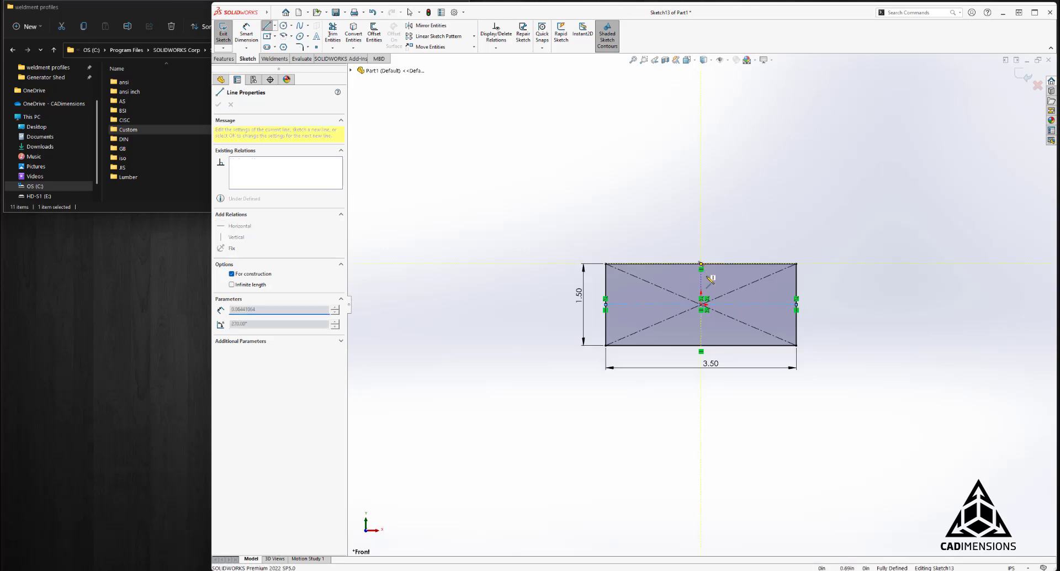
pyautogui.doubleClick(701, 346)
pyautogui.click(219, 104)
pyautogui.click(219, 105)
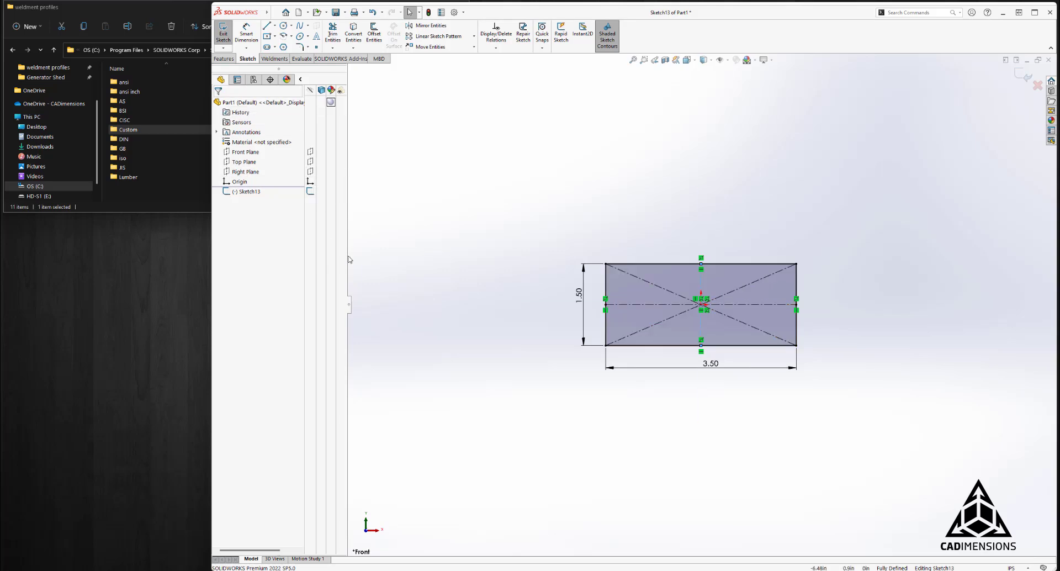
# Step: Exit the sketch, select Sketch13 and Save As type Lib Feat Part (*.sldlfp)
pyautogui.click(1024, 78)
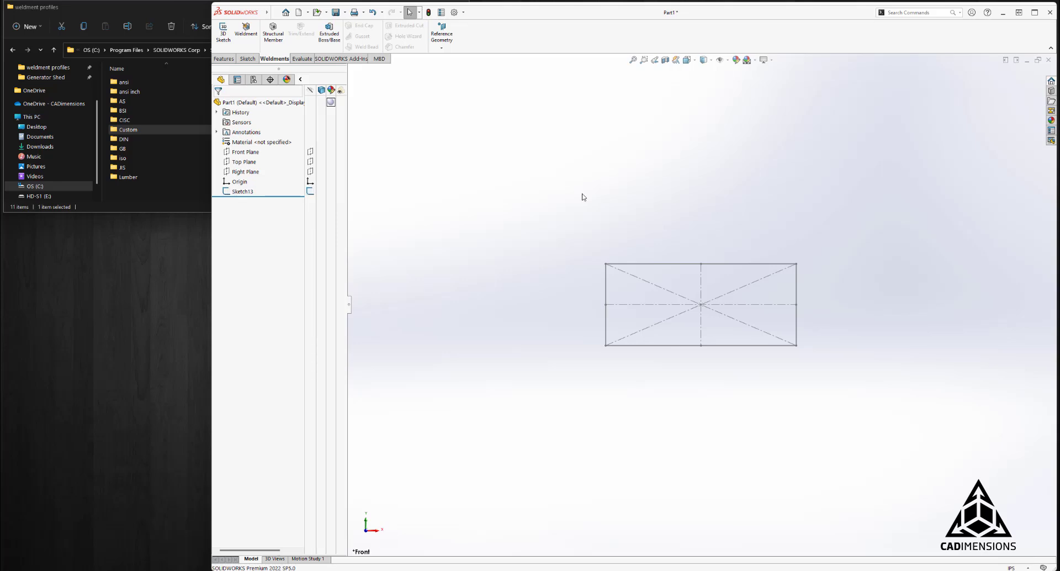
pyautogui.click(247, 192)
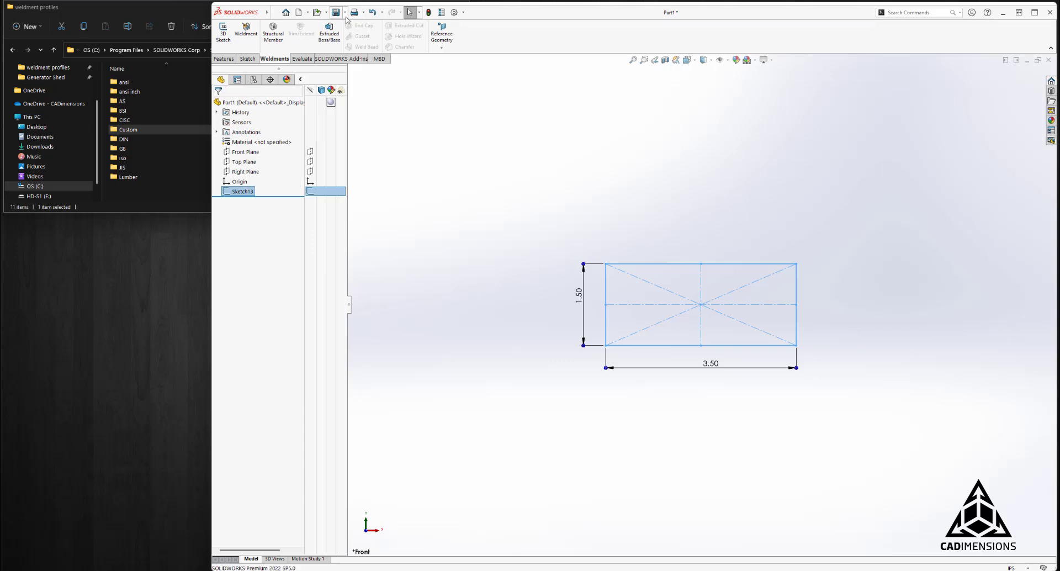
pyautogui.click(345, 13)
pyautogui.click(354, 34)
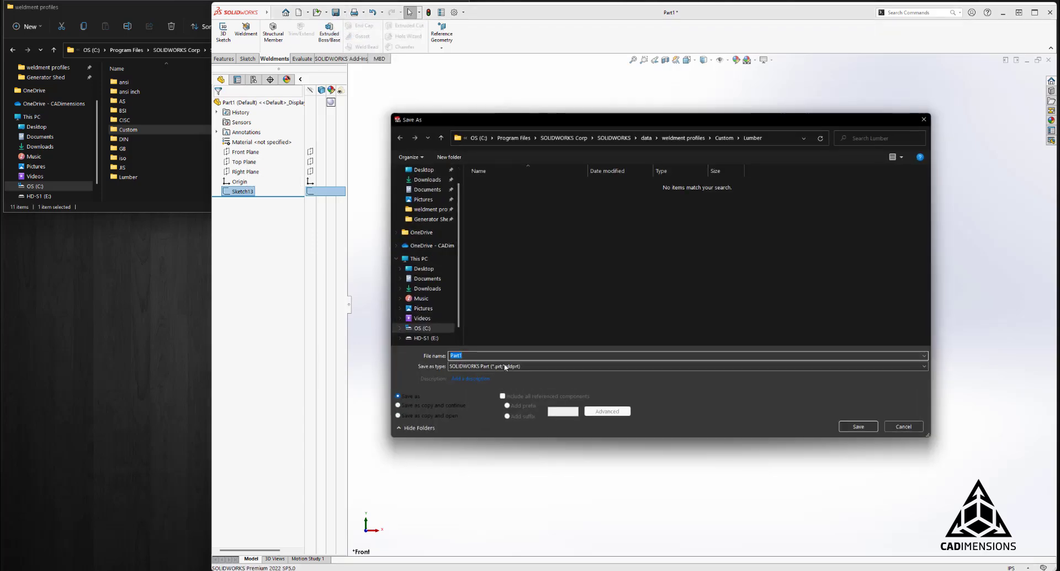
pyautogui.click(506, 367)
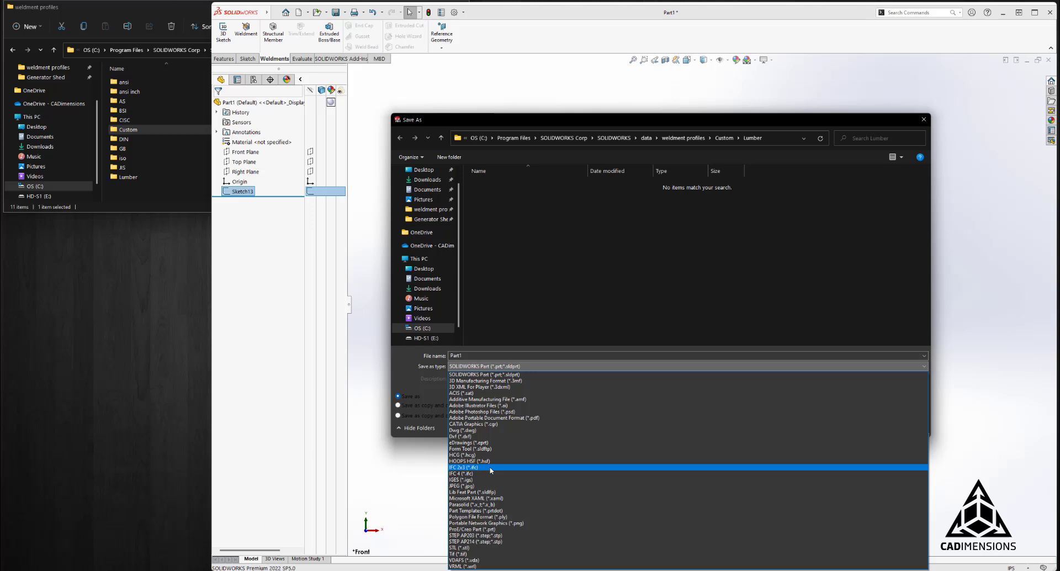
pyautogui.click(489, 493)
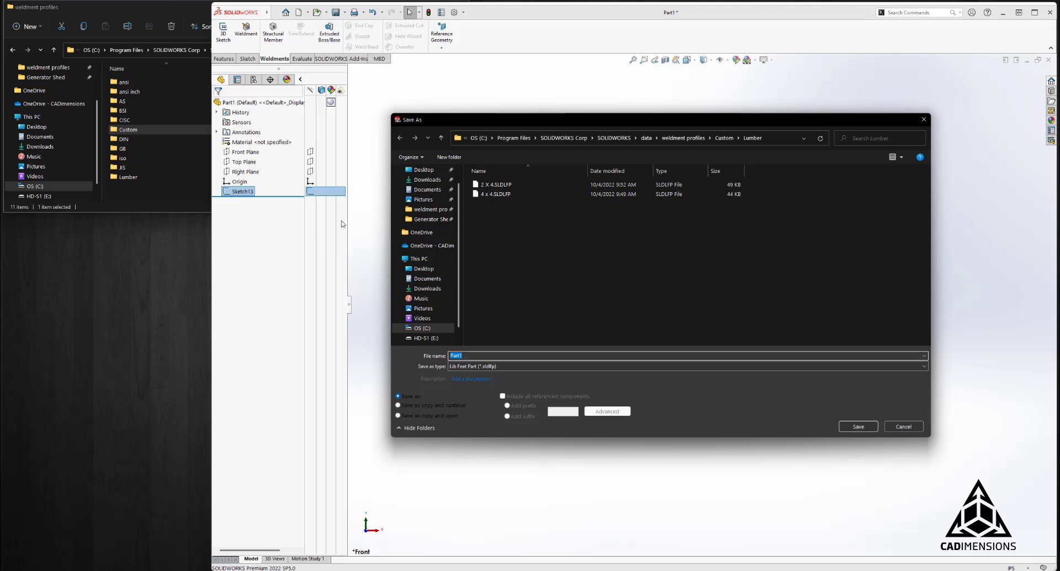
# Step: Review the existing 2 X 4 profile in the Custom Lumber folder, then cancel saving
pyautogui.click(170, 4)
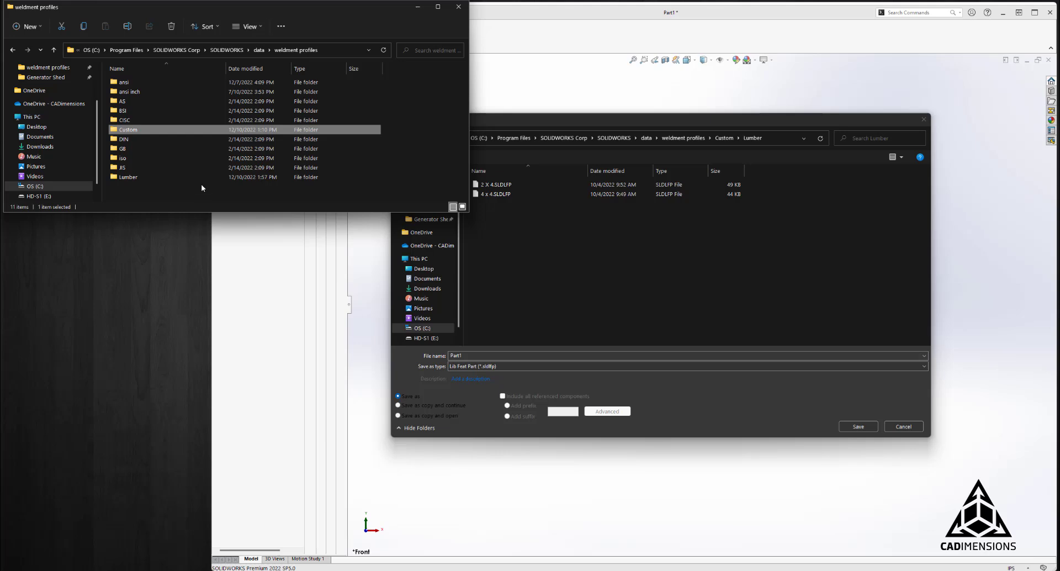
pyautogui.doubleClick(192, 131)
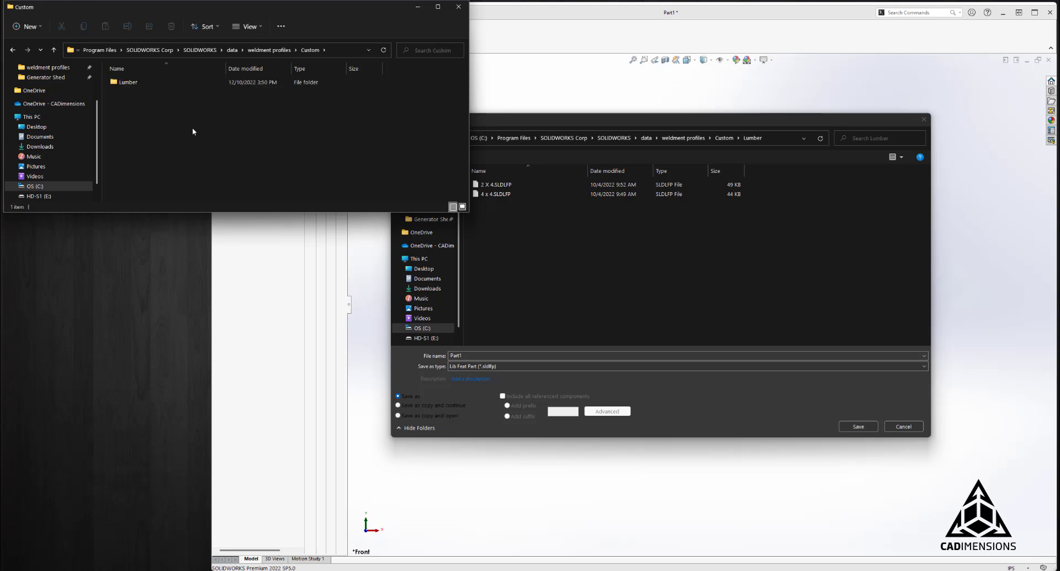
pyautogui.click(270, 50)
pyautogui.click(494, 117)
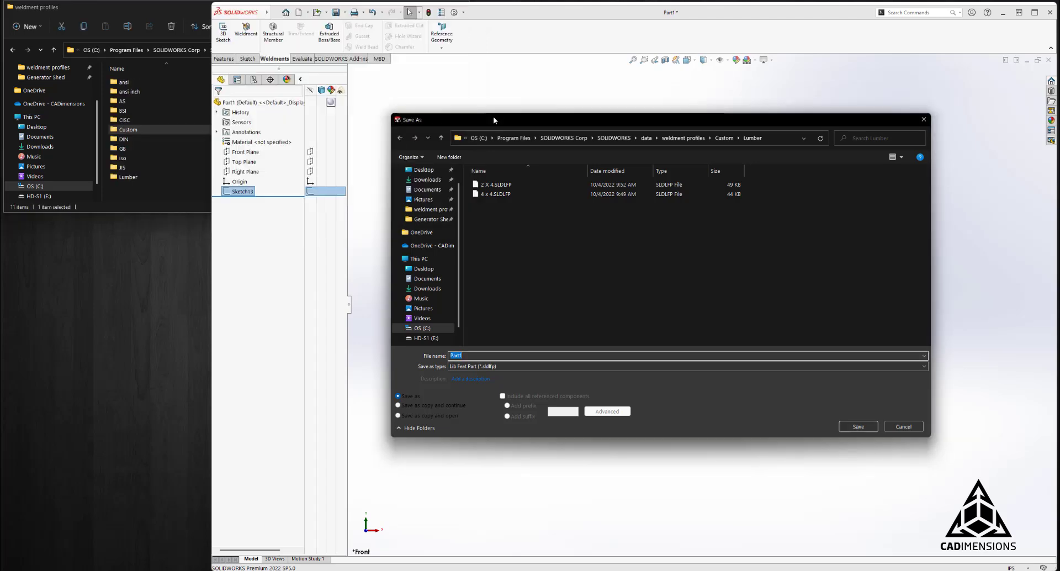
pyautogui.click(507, 186)
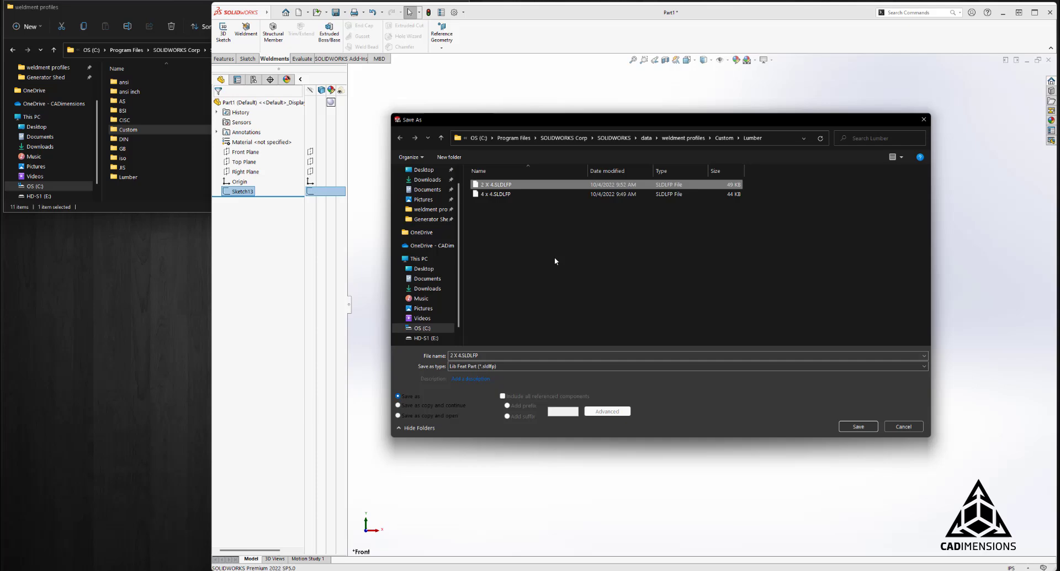
pyautogui.click(903, 426)
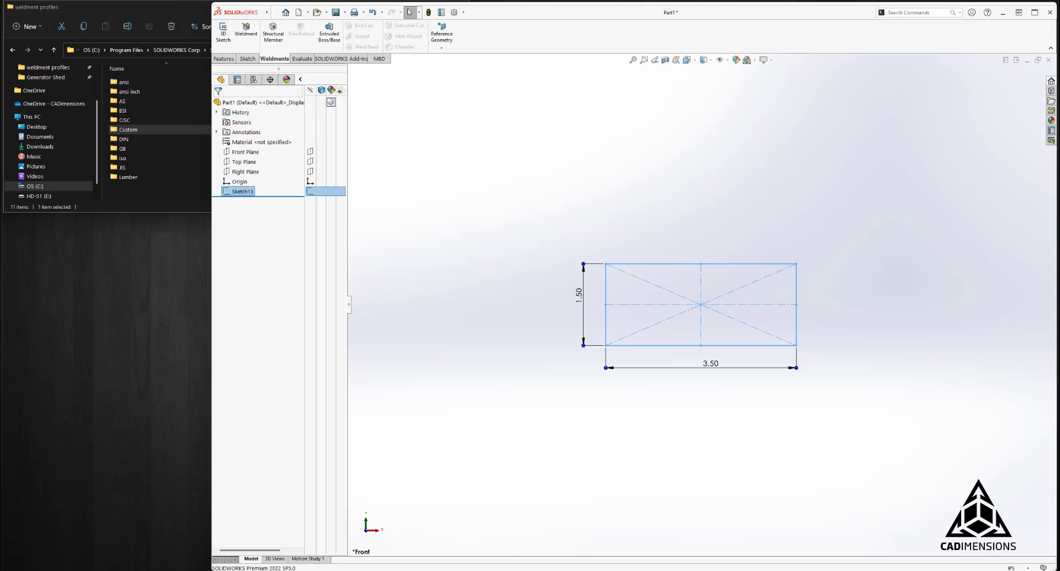
# Step: In Generator shed sketch, review the Custom Lumber sizes in Structural Member, then cancel
pyautogui.moveTo(150, 570)
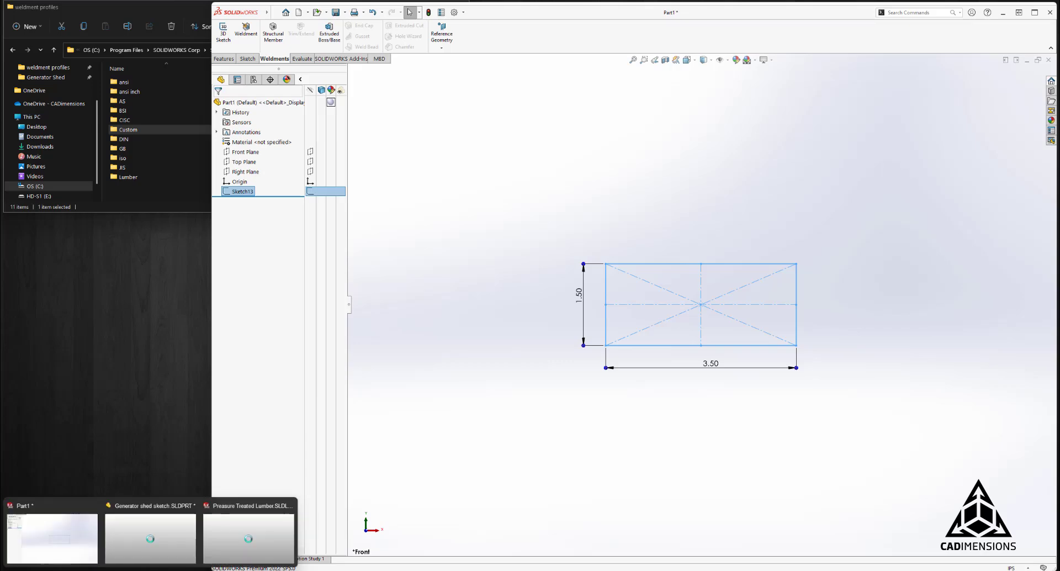
pyautogui.click(131, 534)
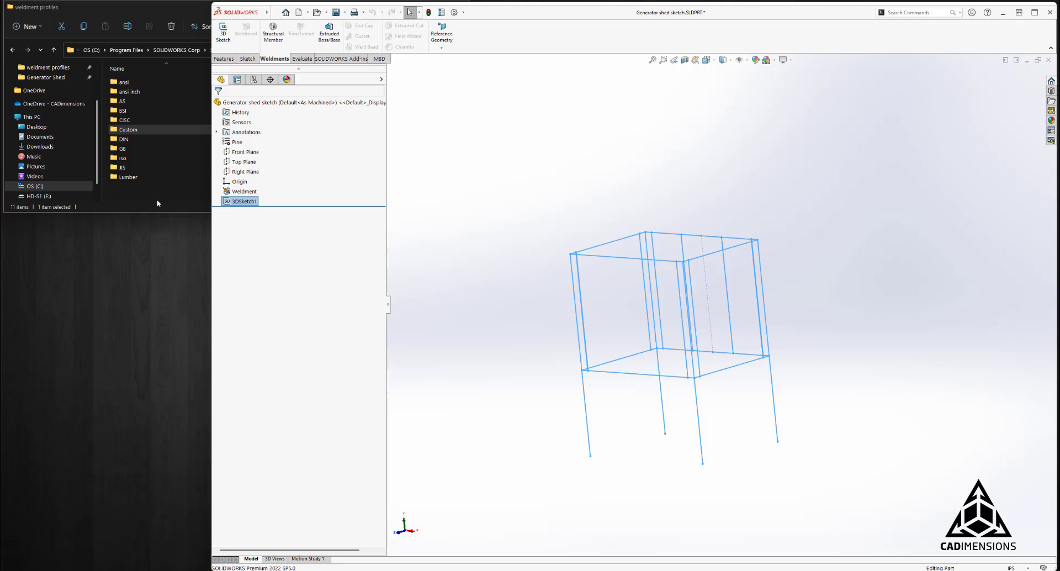
pyautogui.click(272, 34)
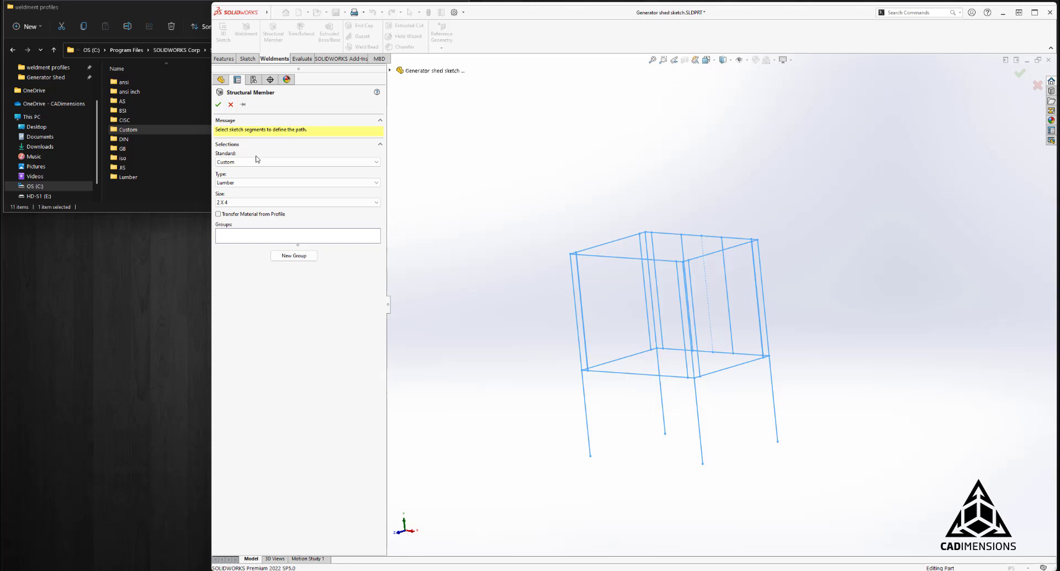
pyautogui.click(256, 163)
pyautogui.click(255, 163)
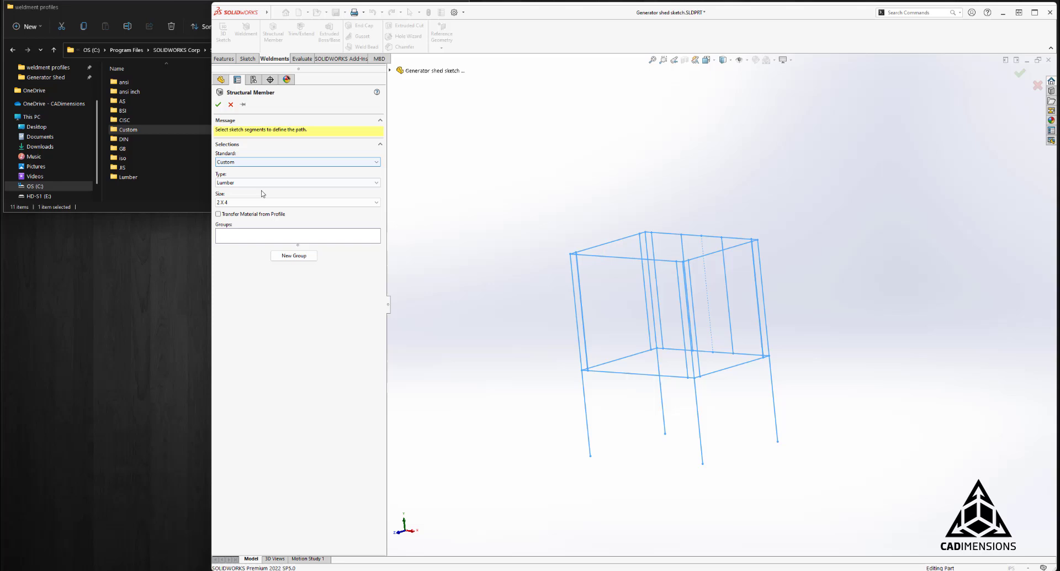
pyautogui.click(263, 183)
pyautogui.click(262, 191)
pyautogui.click(264, 203)
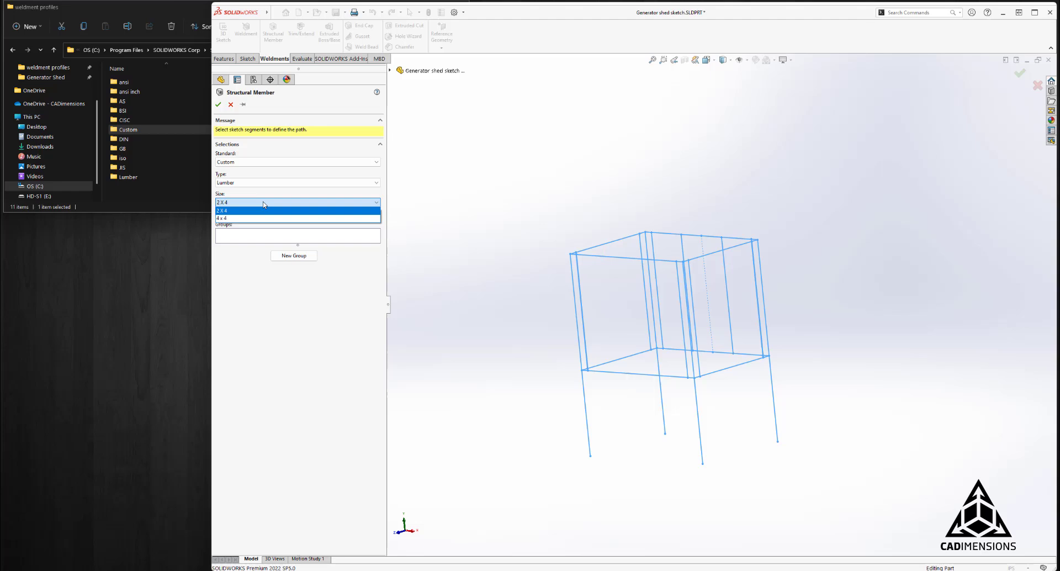
pyautogui.click(264, 211)
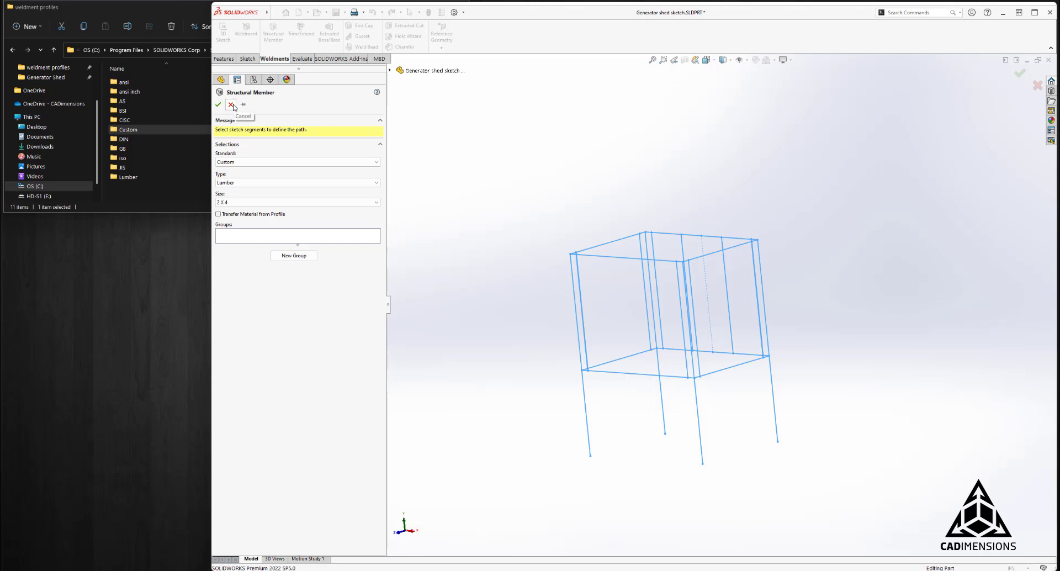
pyautogui.click(231, 104)
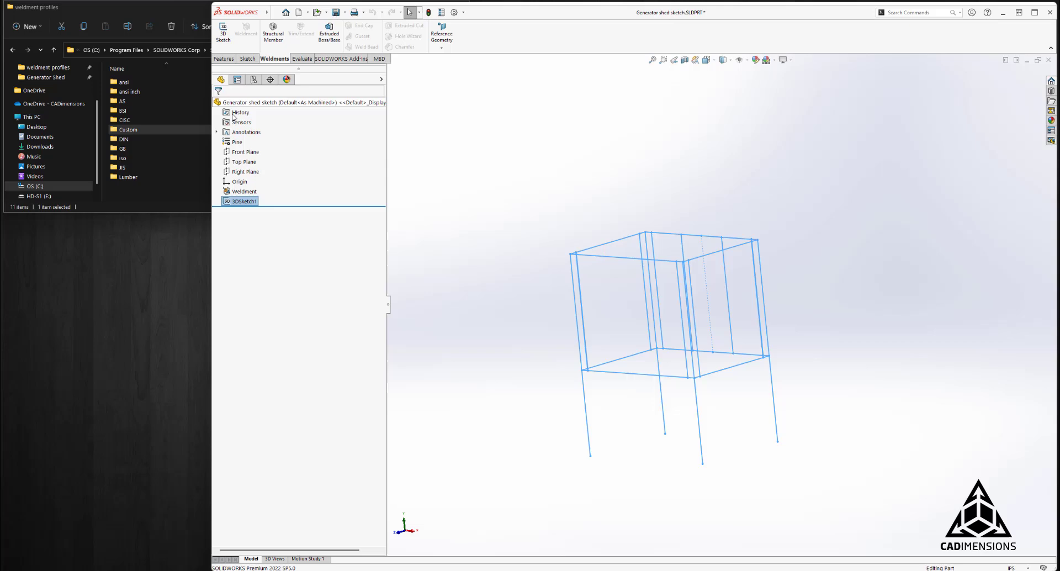
# Step: Show Sketch1 of Preasure Treated Lumber.SLDLFP and confirm the file is in the Lumber folder
pyautogui.moveTo(151, 570)
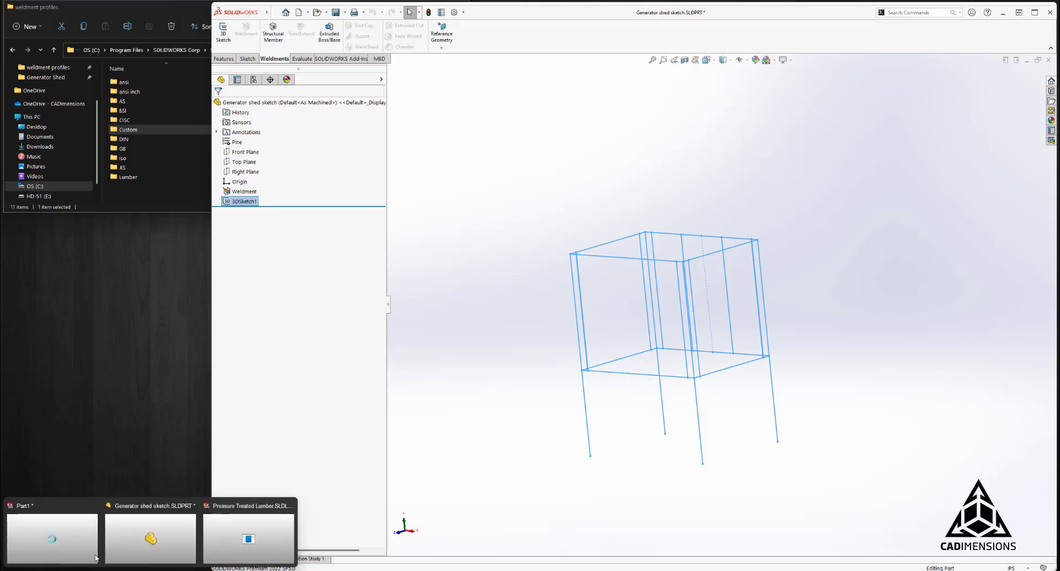
pyautogui.click(232, 530)
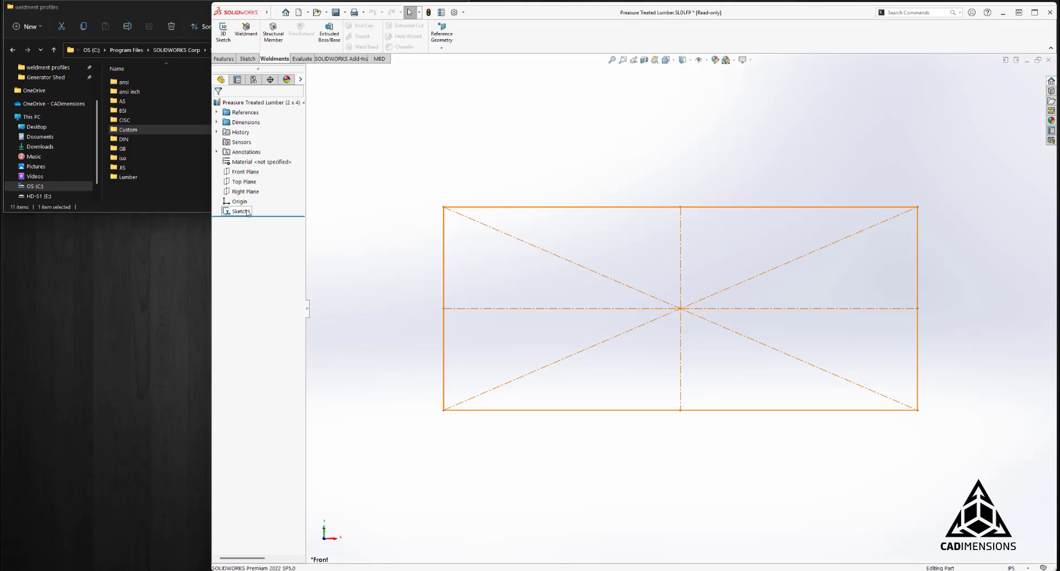
pyautogui.click(241, 211)
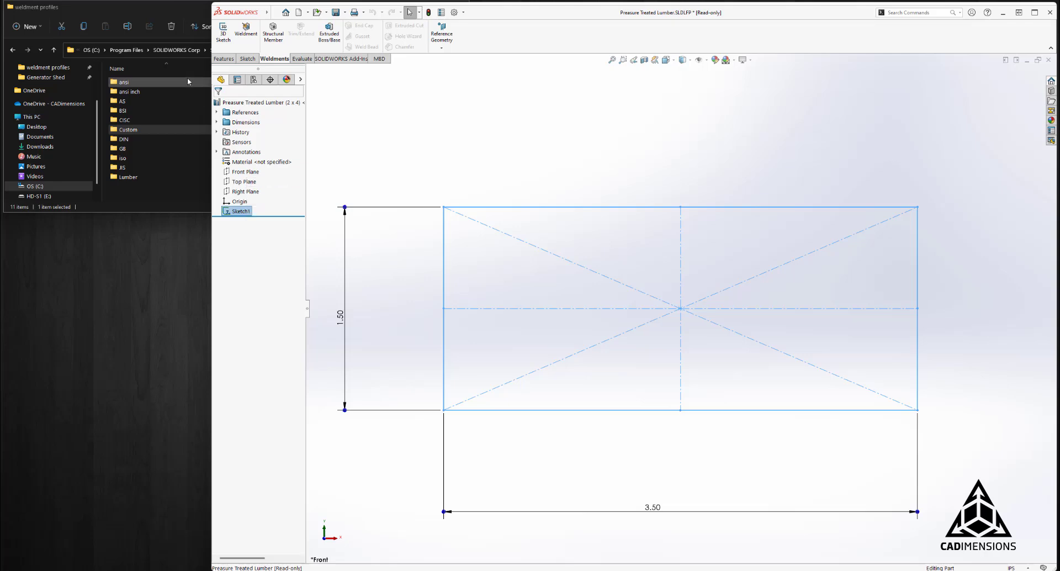
pyautogui.click(176, 11)
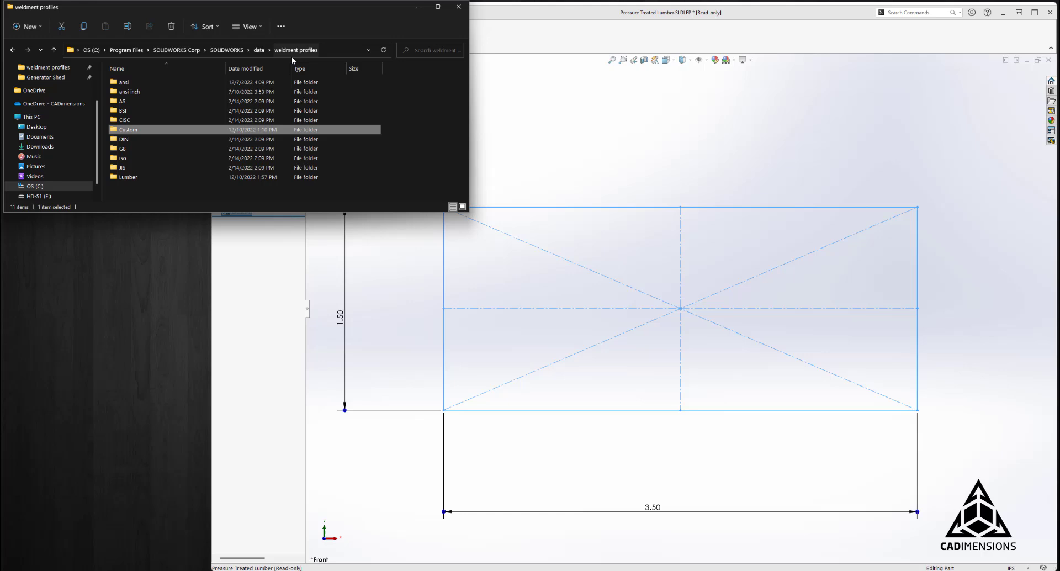
pyautogui.click(140, 179)
pyautogui.doubleClick(140, 179)
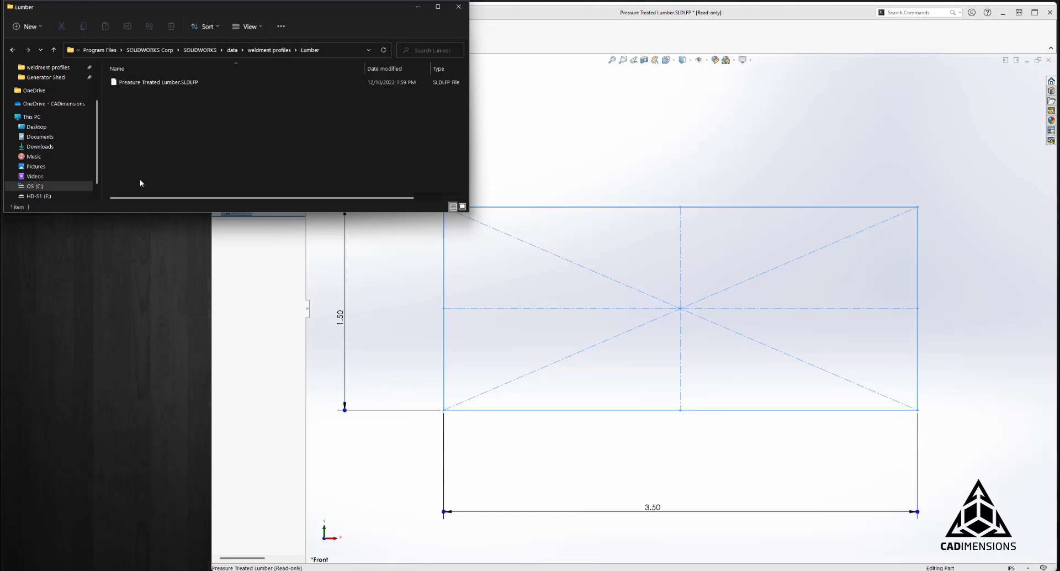
pyautogui.click(317, 268)
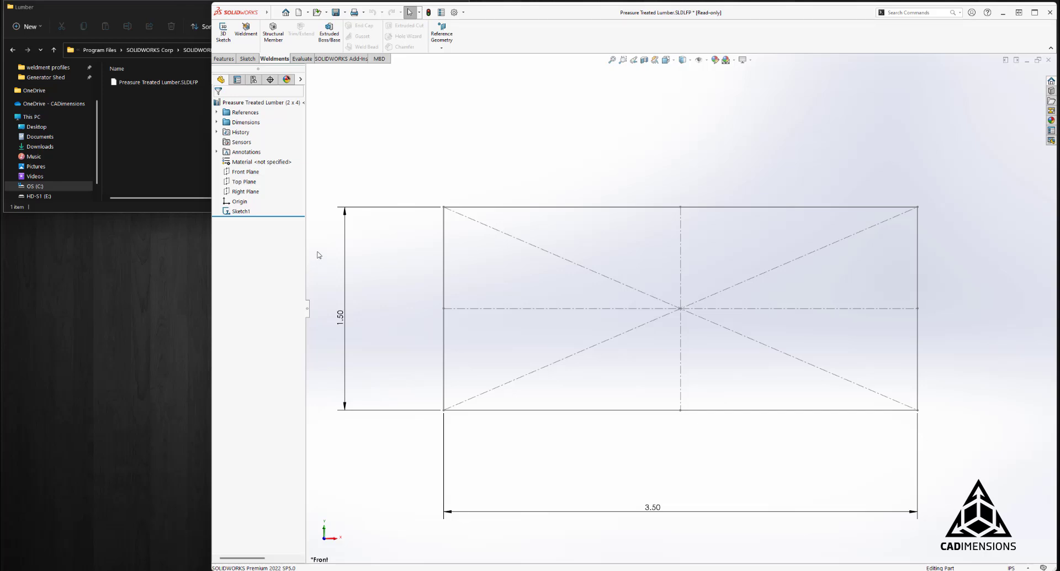
# Step: Open Configure Feature for Sketch1 and add the D2 thickness dimension column
pyautogui.rightClick(250, 211)
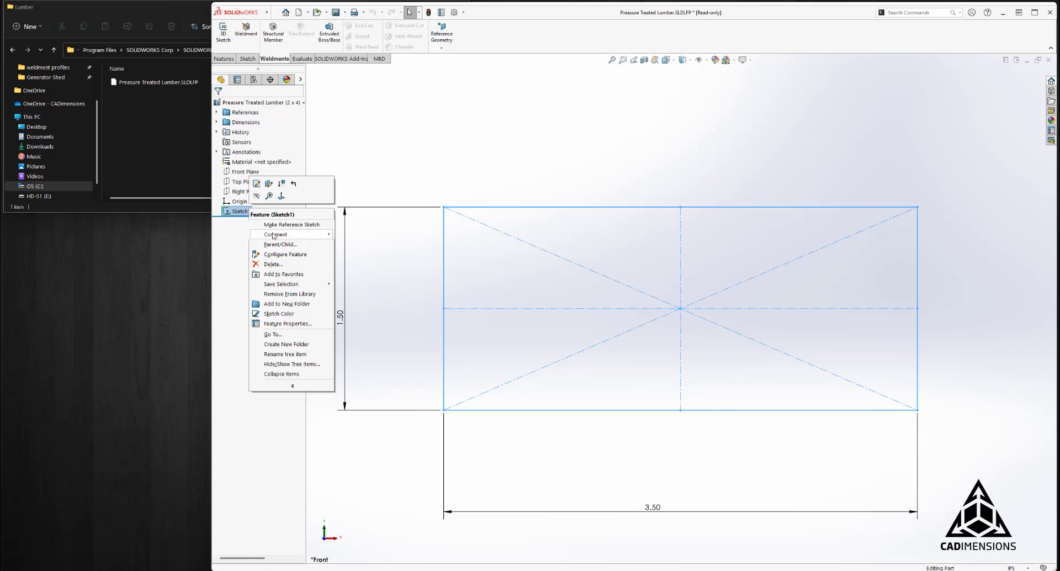
pyautogui.click(293, 256)
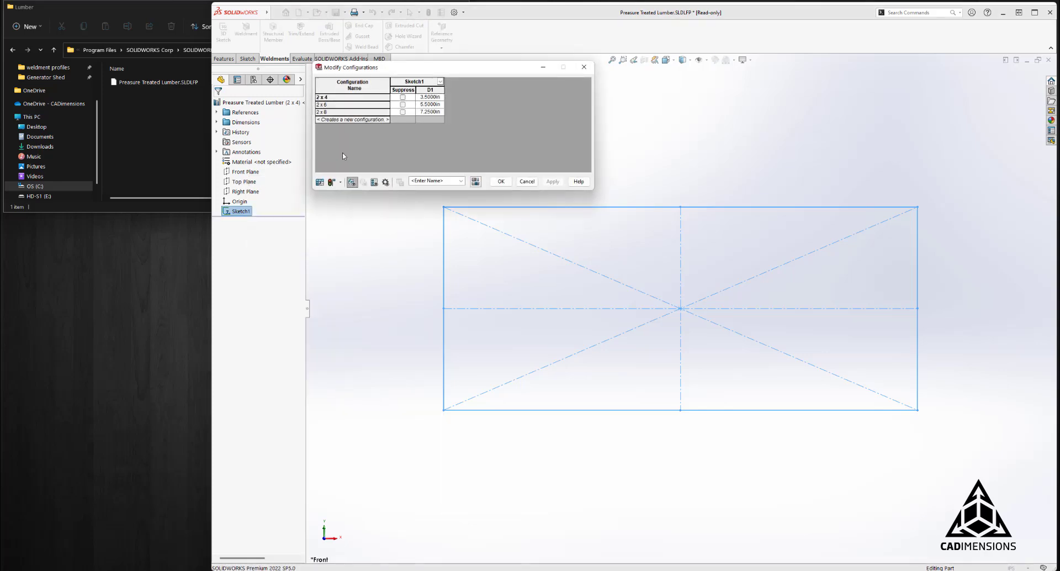
pyautogui.click(440, 81)
pyautogui.click(448, 90)
pyautogui.click(373, 119)
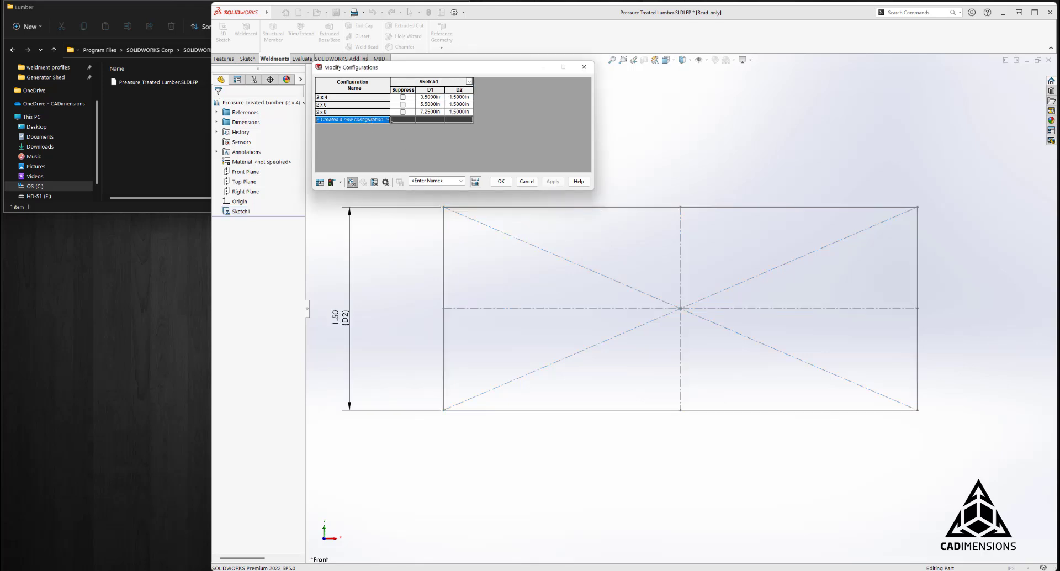
# Step: Add a '2 x 10' configuration with a 9.25 width and apply it
pyautogui.write('2 x 10')
pyautogui.press('Return')
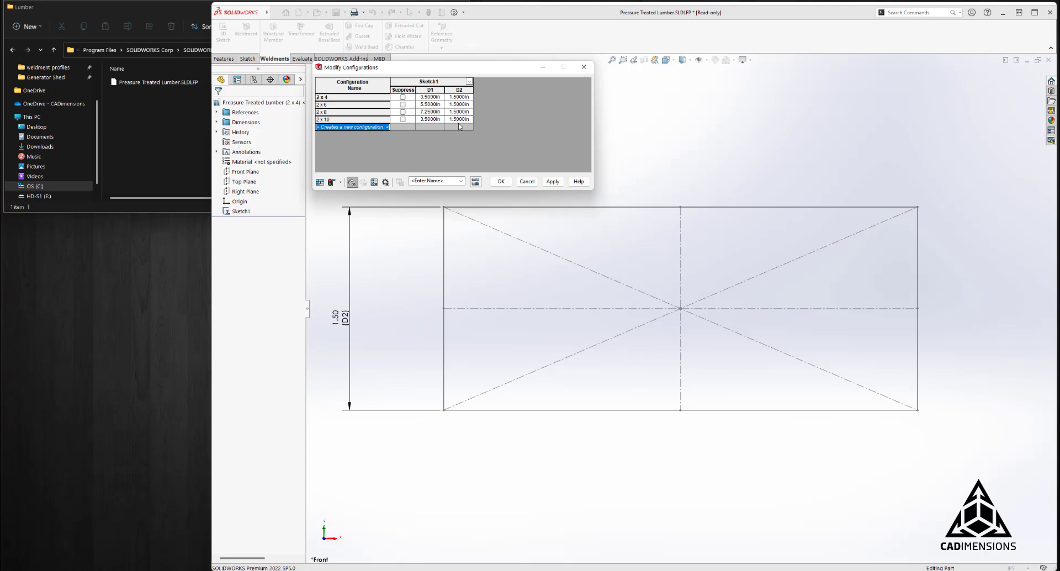
pyautogui.click(433, 120)
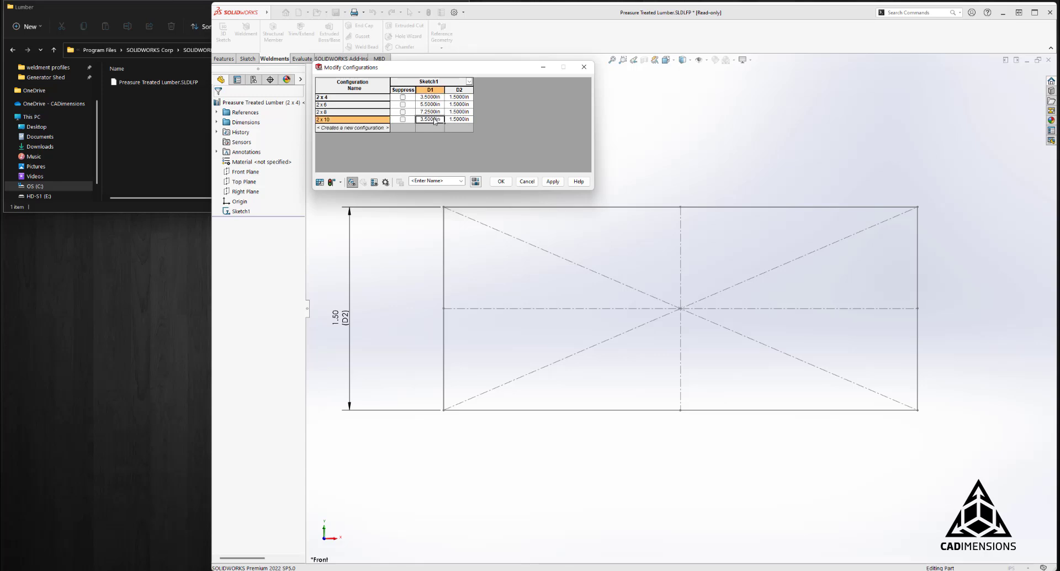
pyautogui.write('9.25')
pyautogui.press('Return')
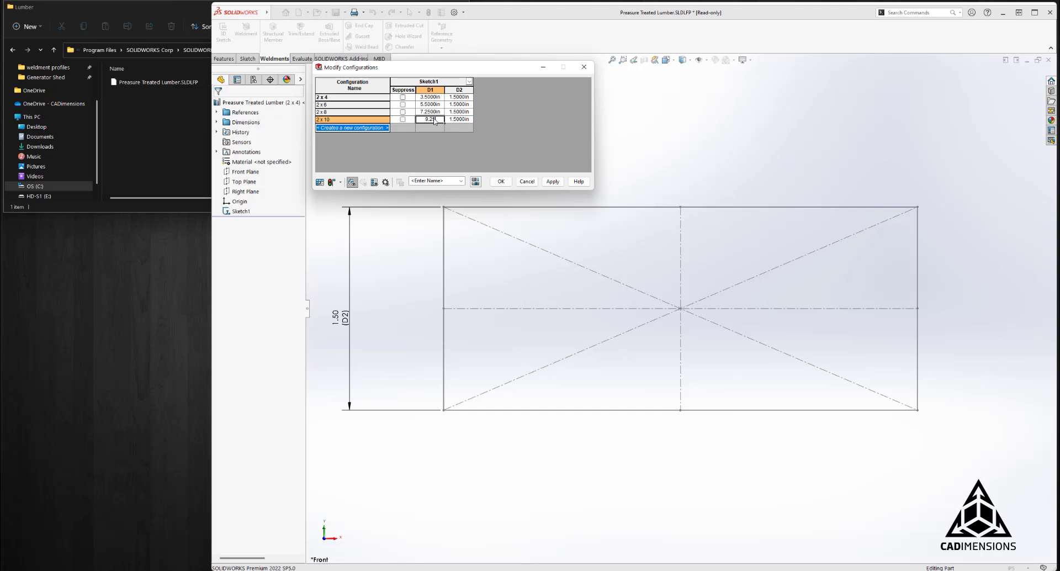
pyautogui.click(551, 181)
pyautogui.click(500, 181)
pyautogui.click(241, 211)
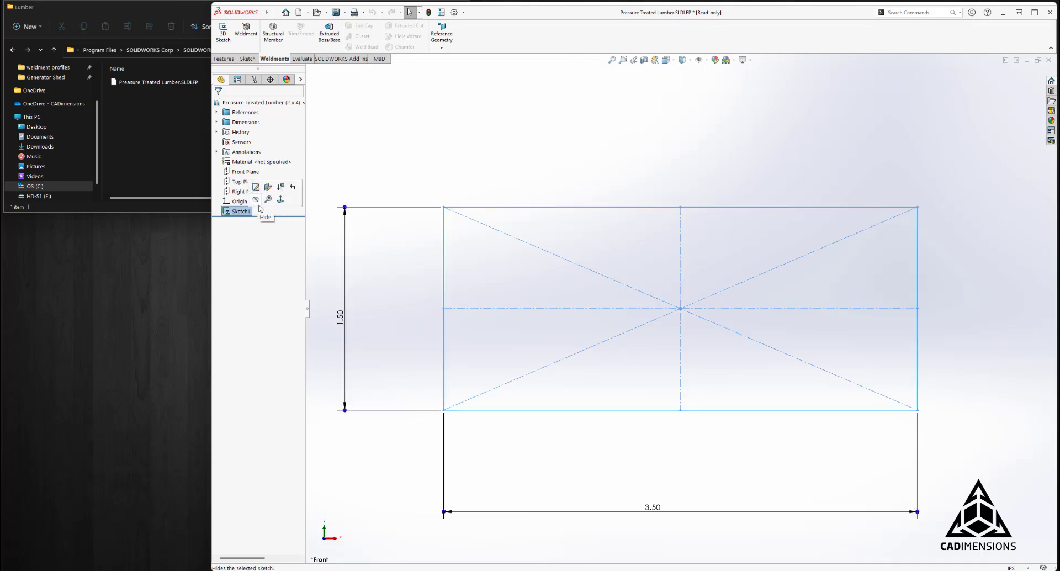
pyautogui.click(344, 12)
pyautogui.click(358, 34)
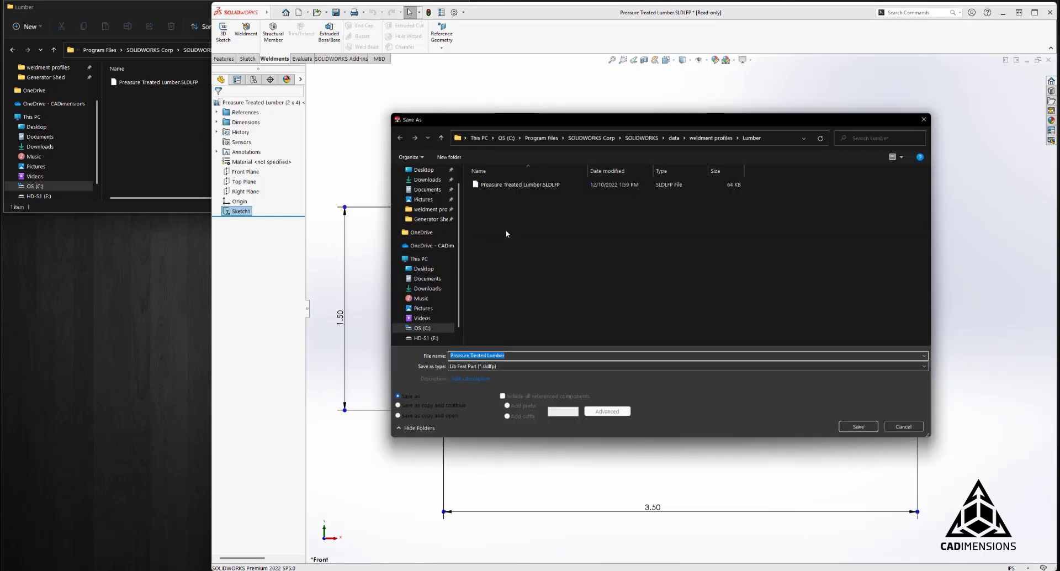
pyautogui.click(529, 186)
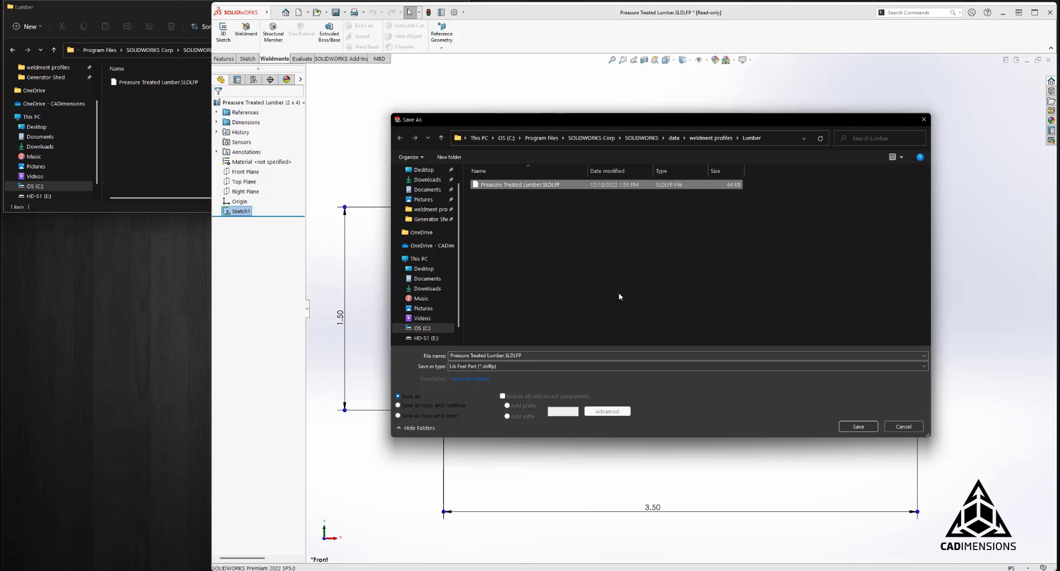
pyautogui.click(903, 426)
pyautogui.moveTo(151, 570)
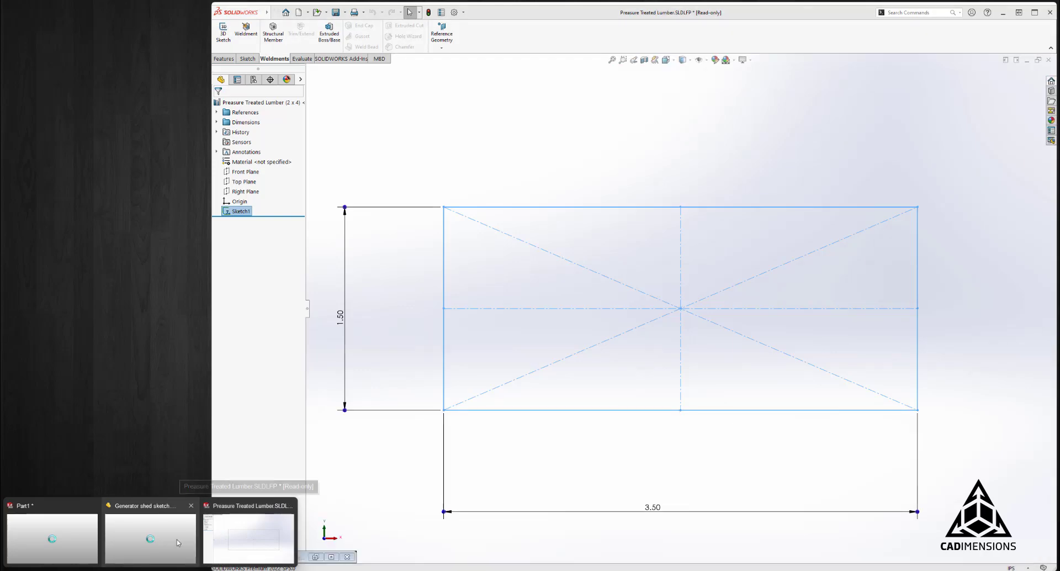
# Step: Start a Structural Member in Generator shed sketch using Lumber standard and Pressure Treated Lumber type
pyautogui.click(176, 539)
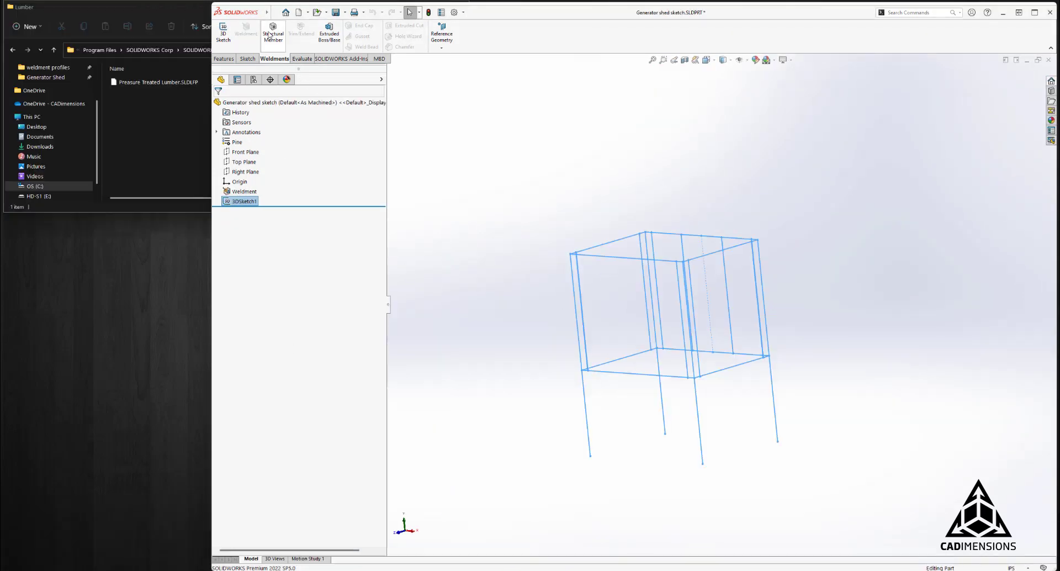
pyautogui.click(269, 34)
pyautogui.click(260, 162)
pyautogui.click(260, 232)
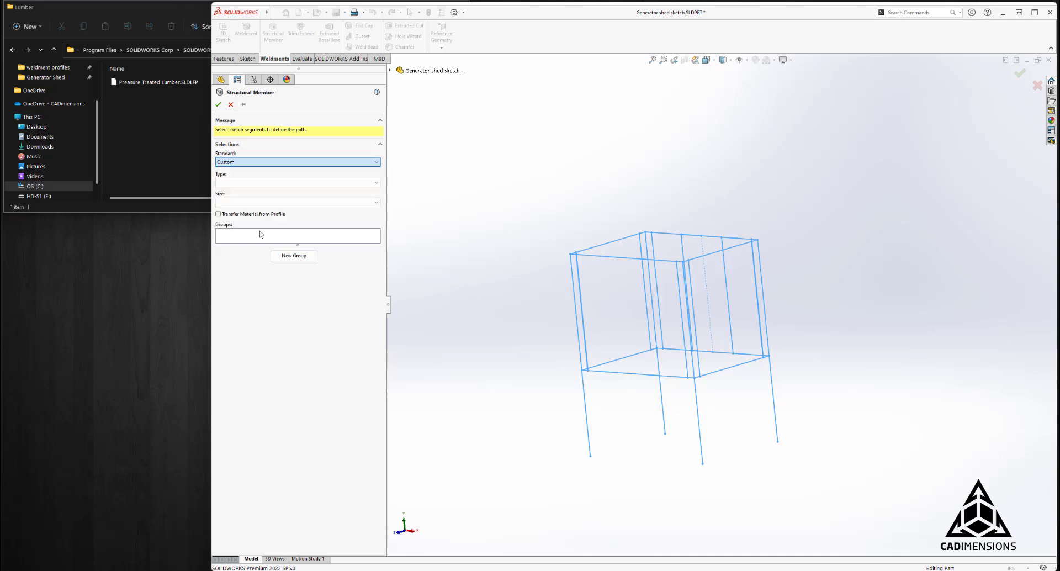
pyautogui.click(261, 183)
pyautogui.click(261, 190)
pyautogui.click(263, 203)
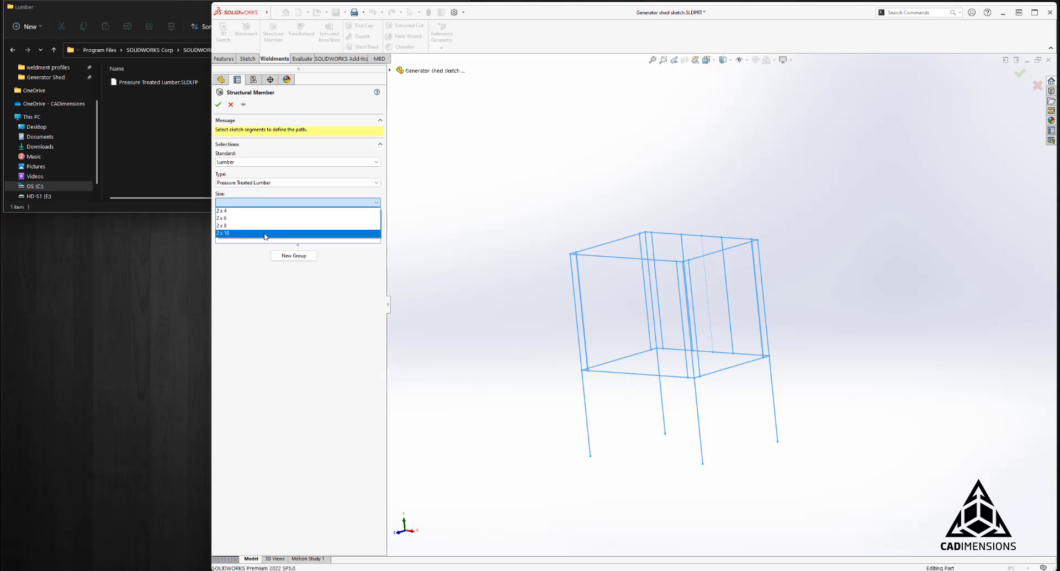
pyautogui.click(264, 276)
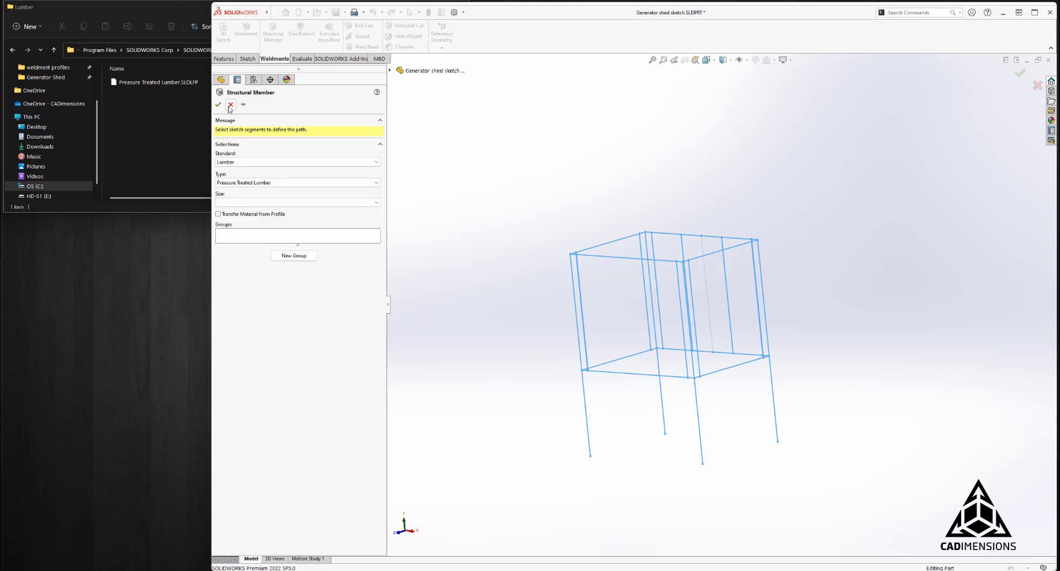